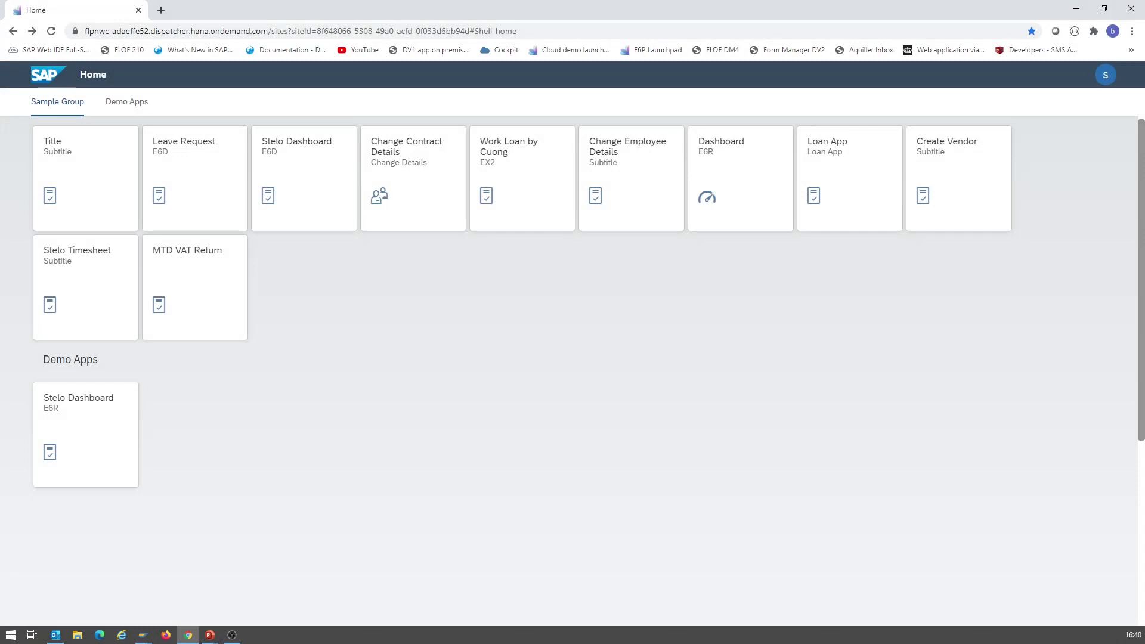
- Sign in to Government Gateway, grant the software authority, and obtain the authorisation code
left_click(195, 286)
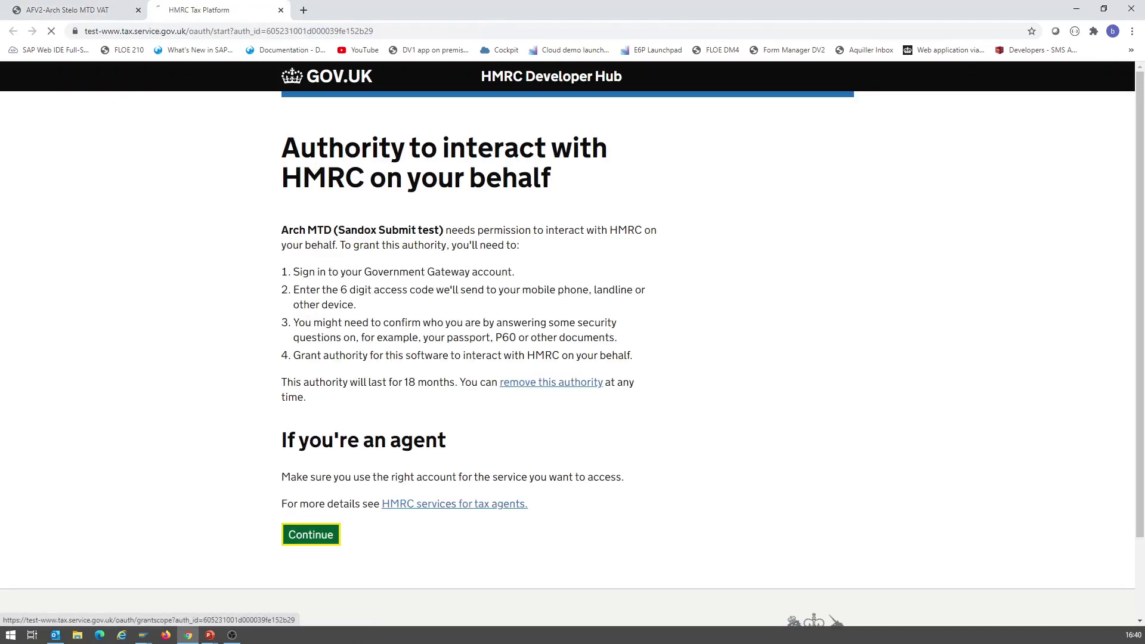
key("Tab")
key("Return")
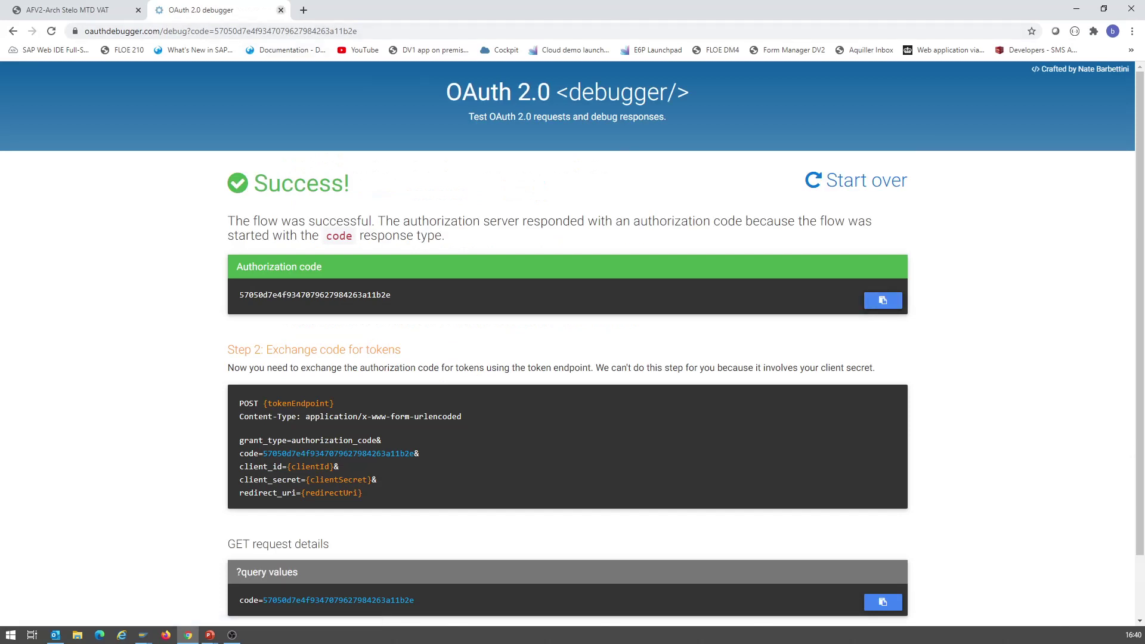
left_click(280, 10)
- Paste the authorisation code into the MTD VAT Return form and request an access token
key("Tab")
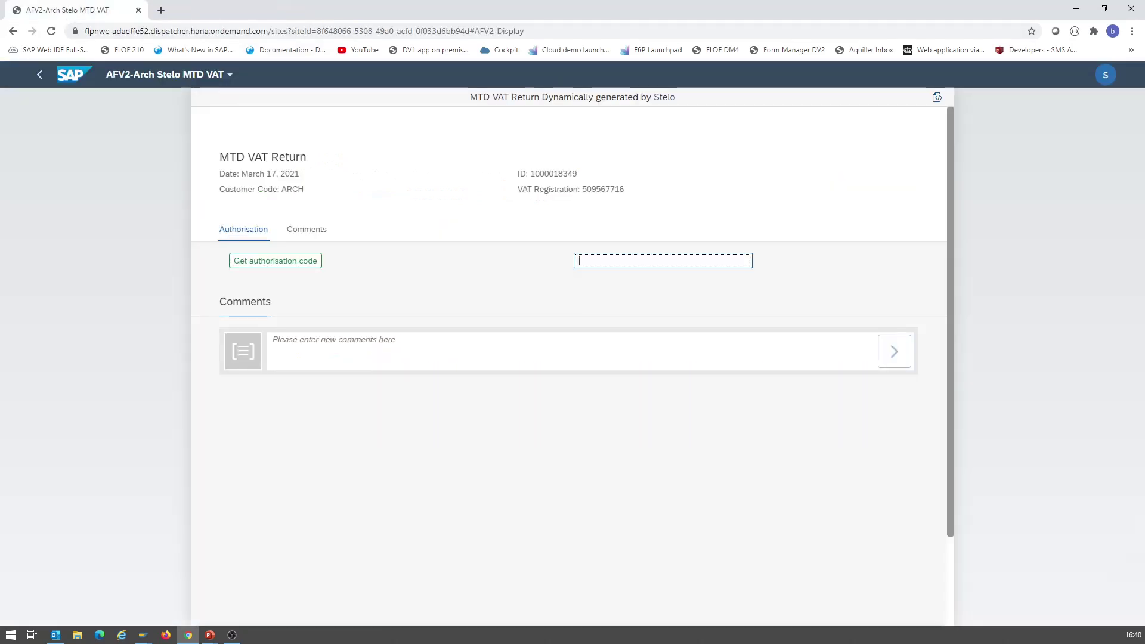
key("ctrl+v")
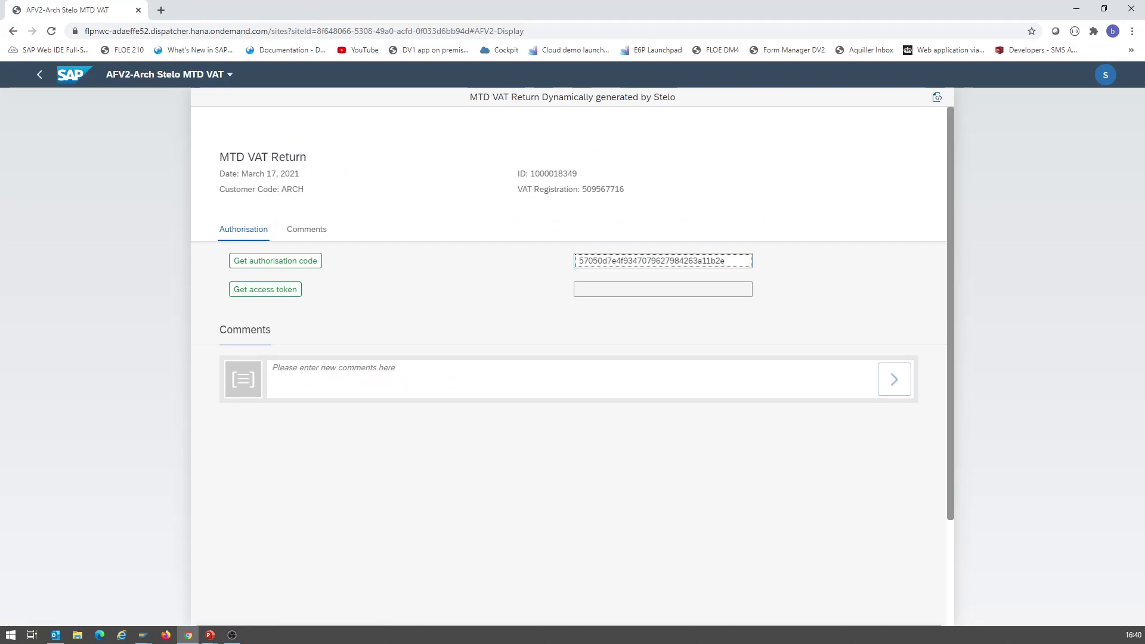
key("Tab")
key("Return")
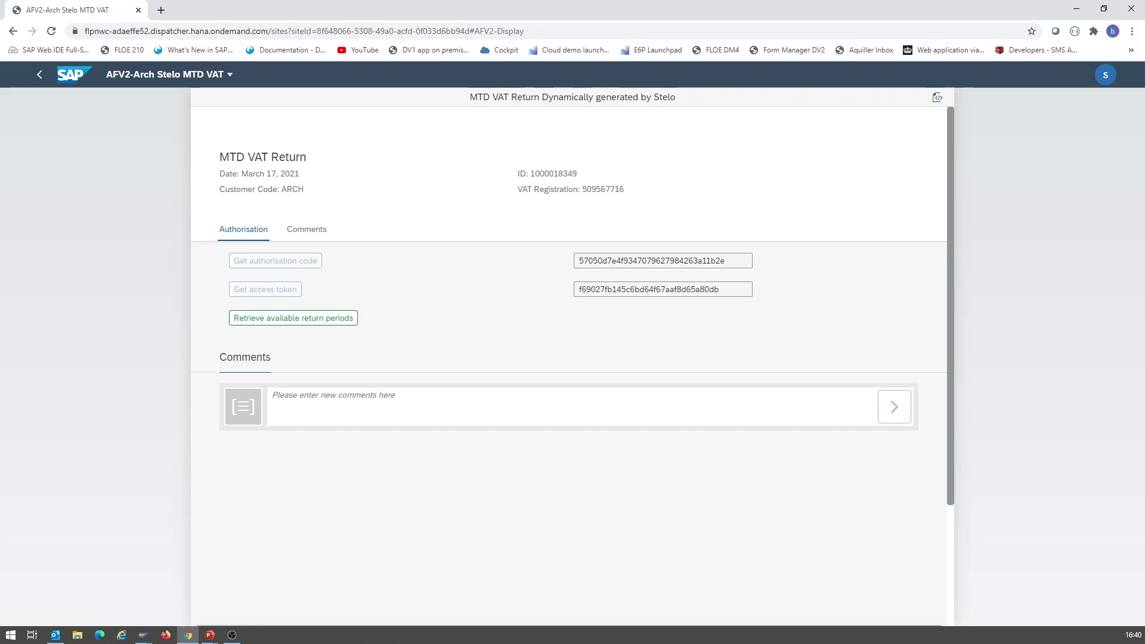
- Retrieve available periods, confirm the Jan 1–Mar 31, 2017 period, and retrieve its return data
key("Tab")
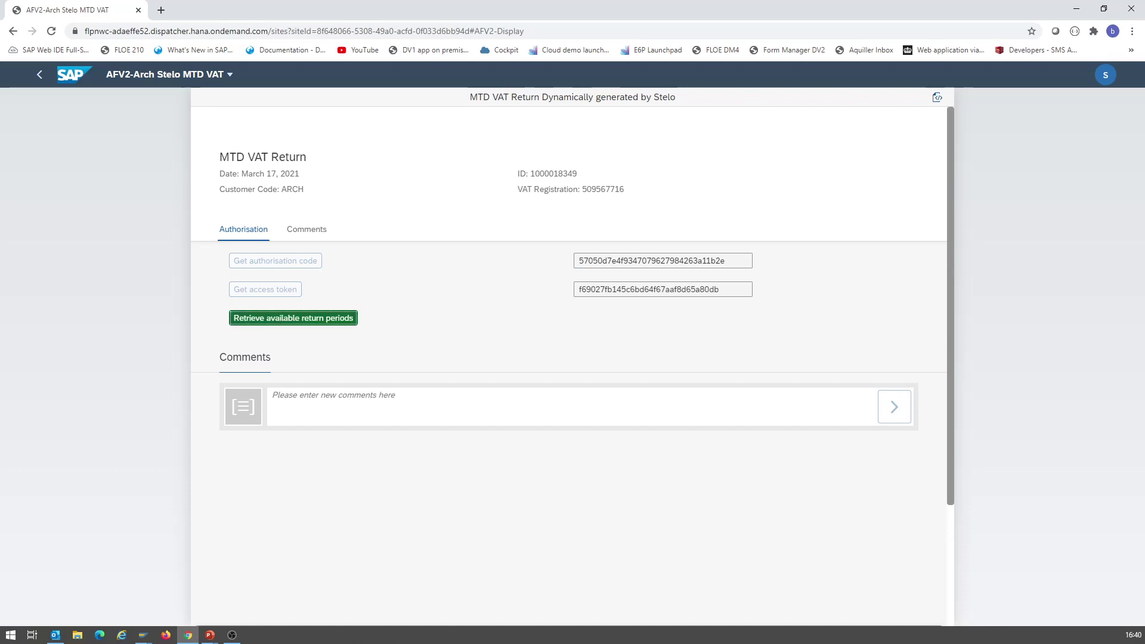
key("Return")
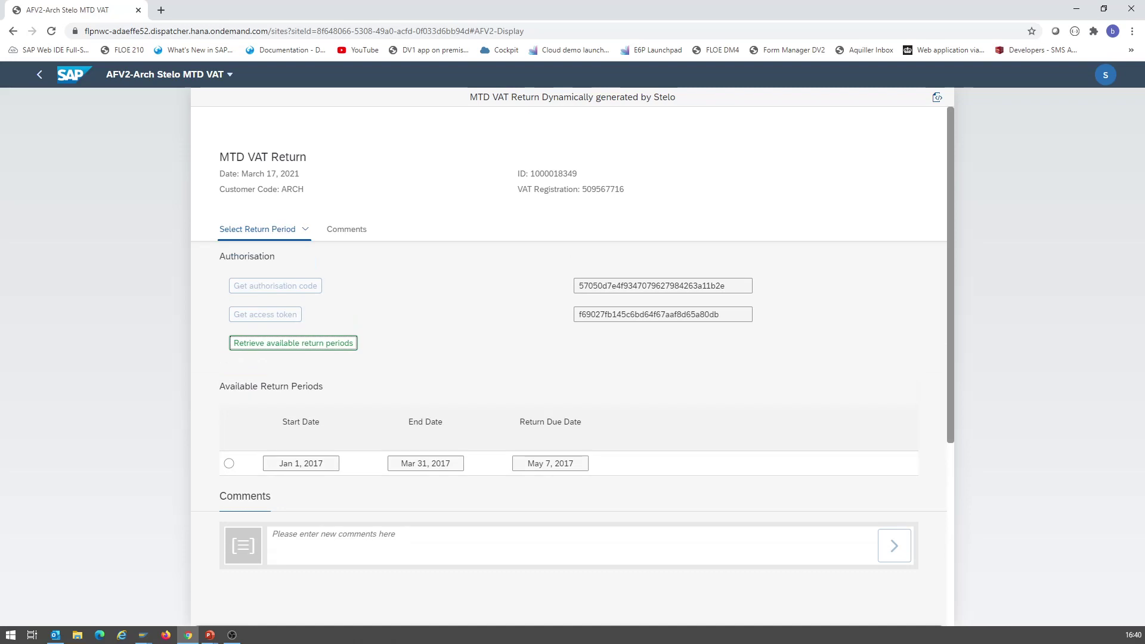
scroll(572, 337, "down", 3)
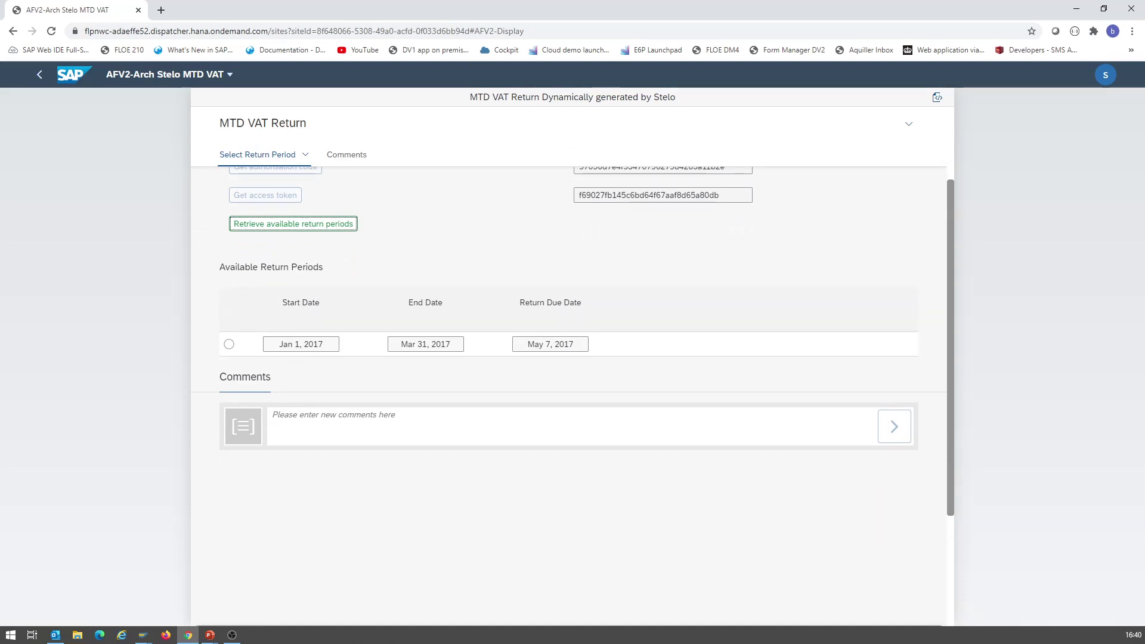
left_click(229, 344)
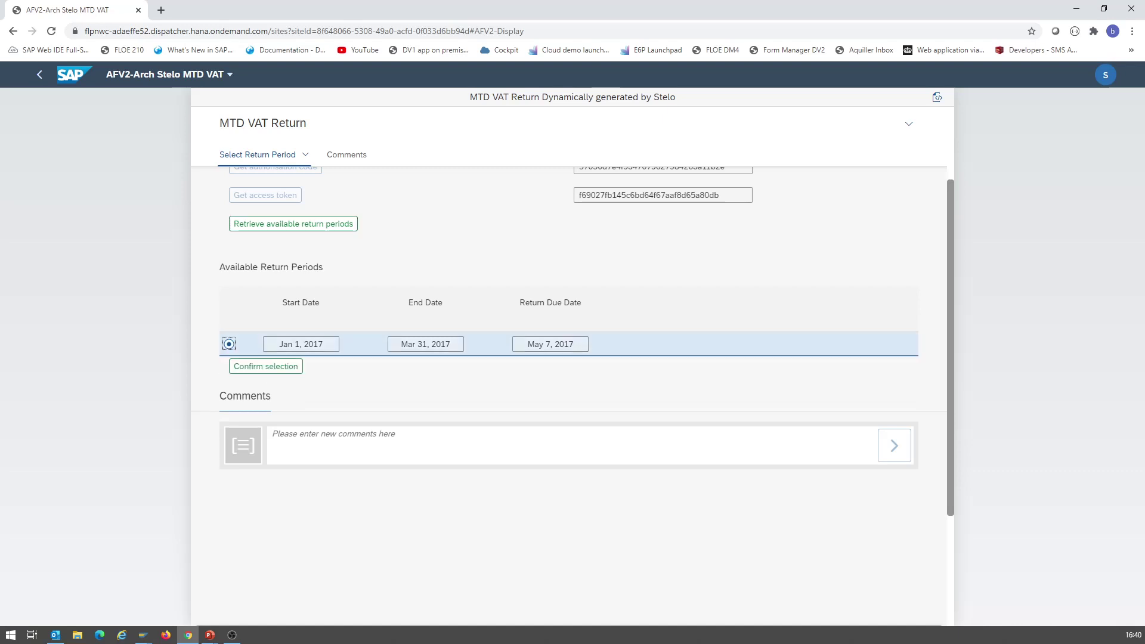
left_click(266, 366)
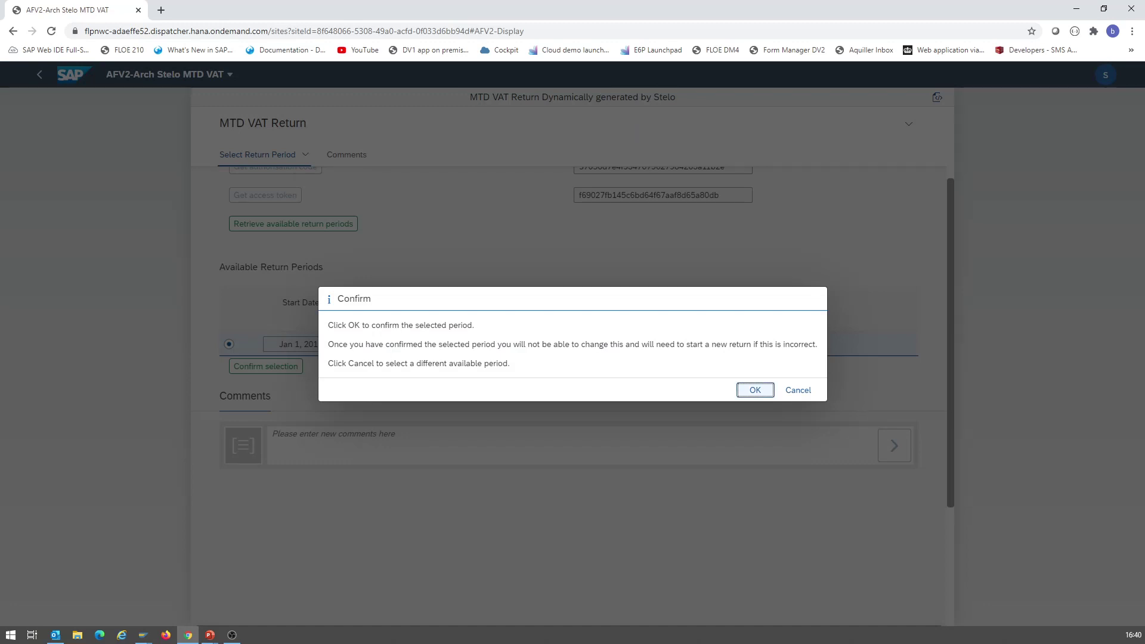
left_click(755, 391)
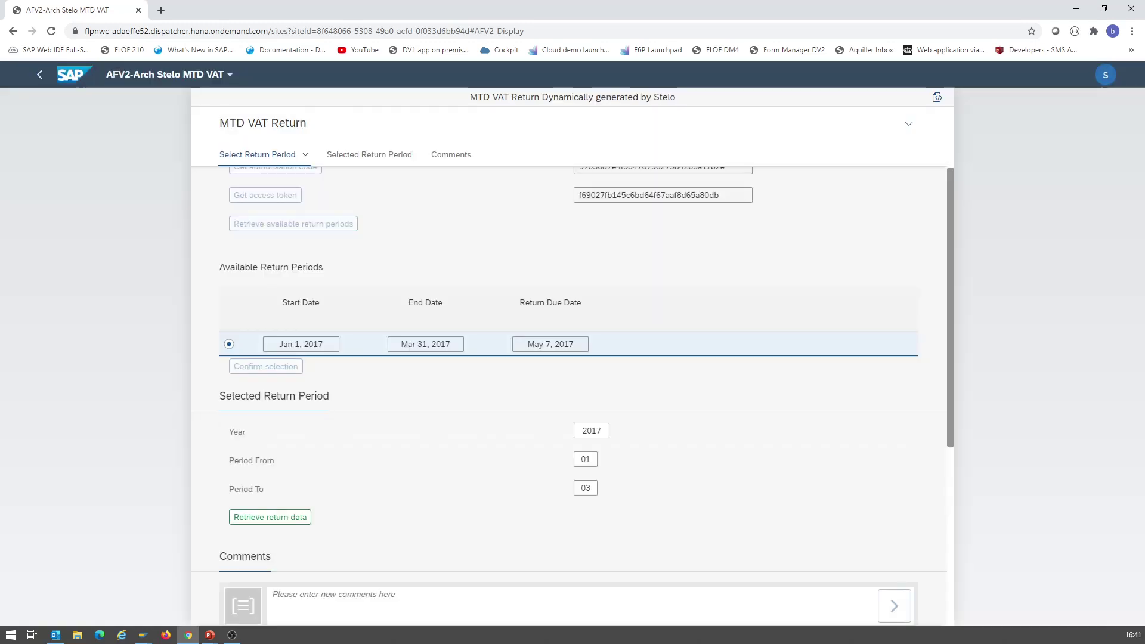
scroll(573, 358, "down", 2)
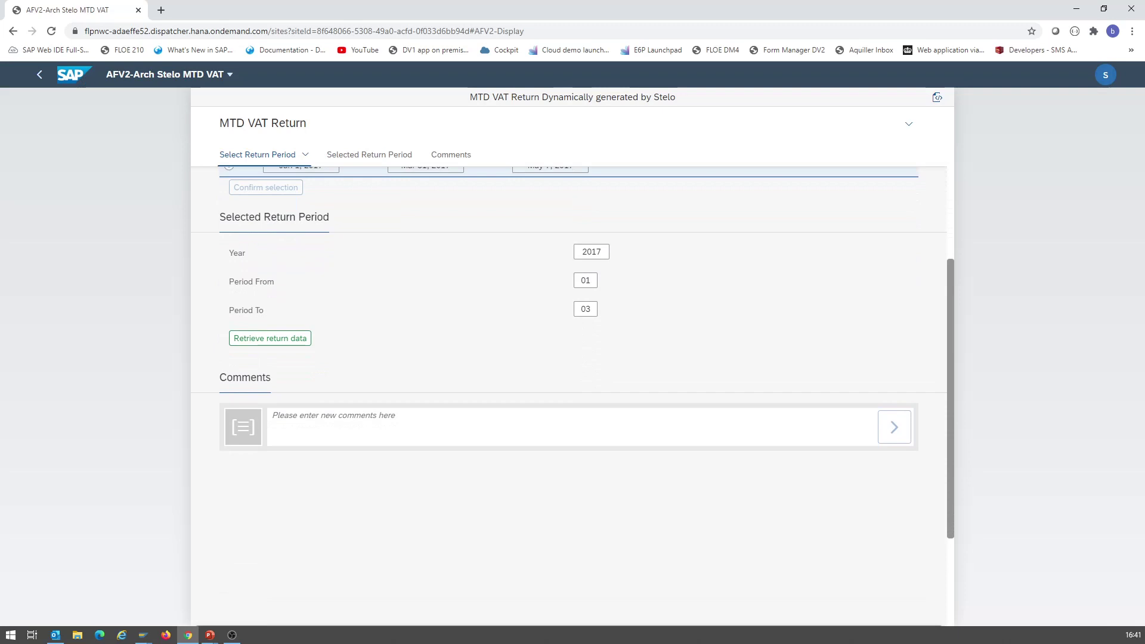
left_click(270, 339)
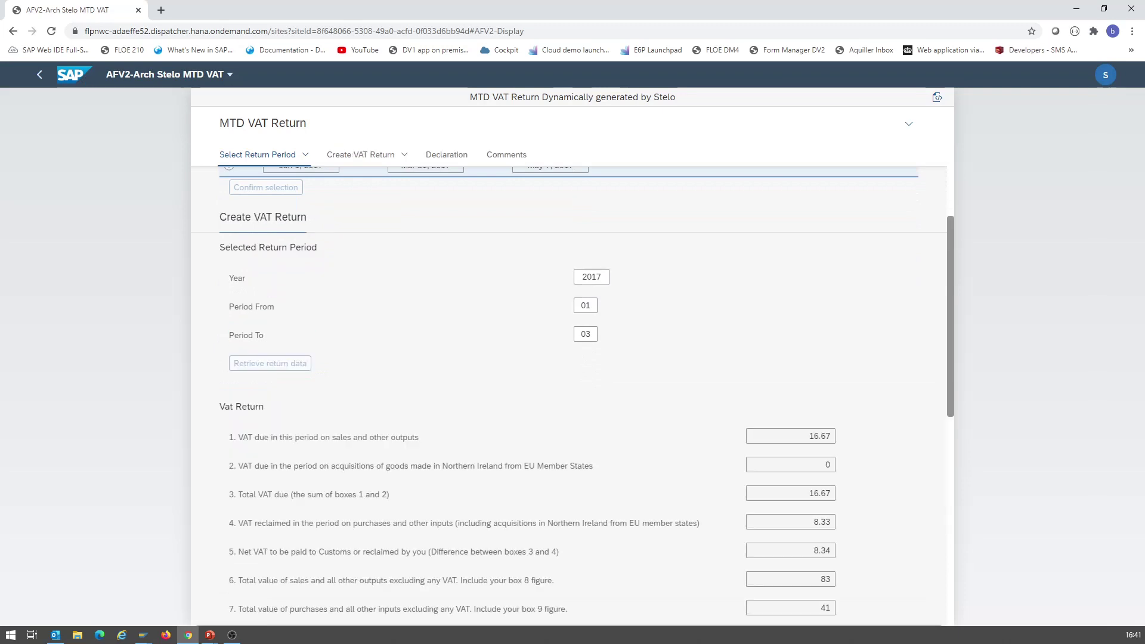
scroll(573, 394, "down", 2)
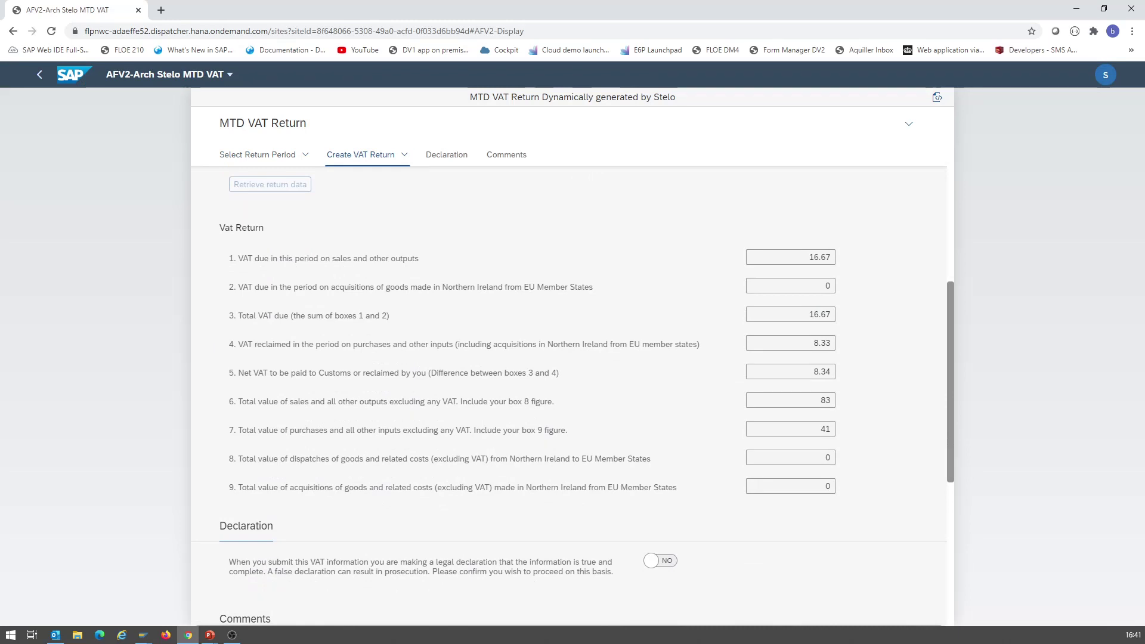
scroll(573, 399, "down", 1)
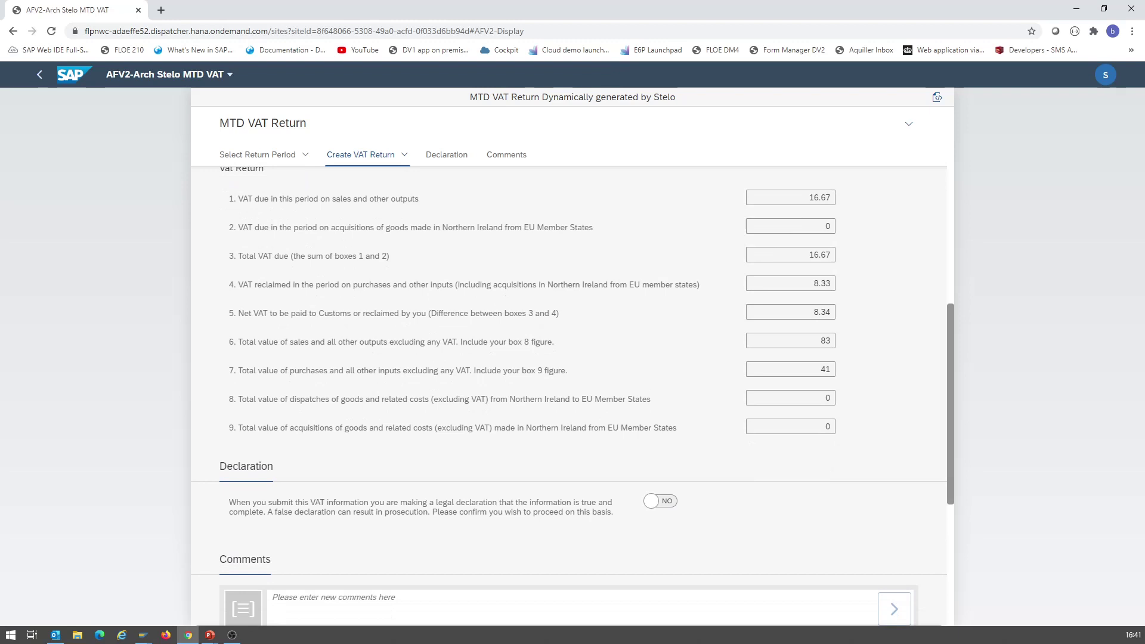
scroll(573, 394, "down", 1)
- Set the declaration and finalised switches to YES and submit the return to HMRC
key("space")
scroll(573, 394, "down", 1)
scroll(573, 394, "down", 1)
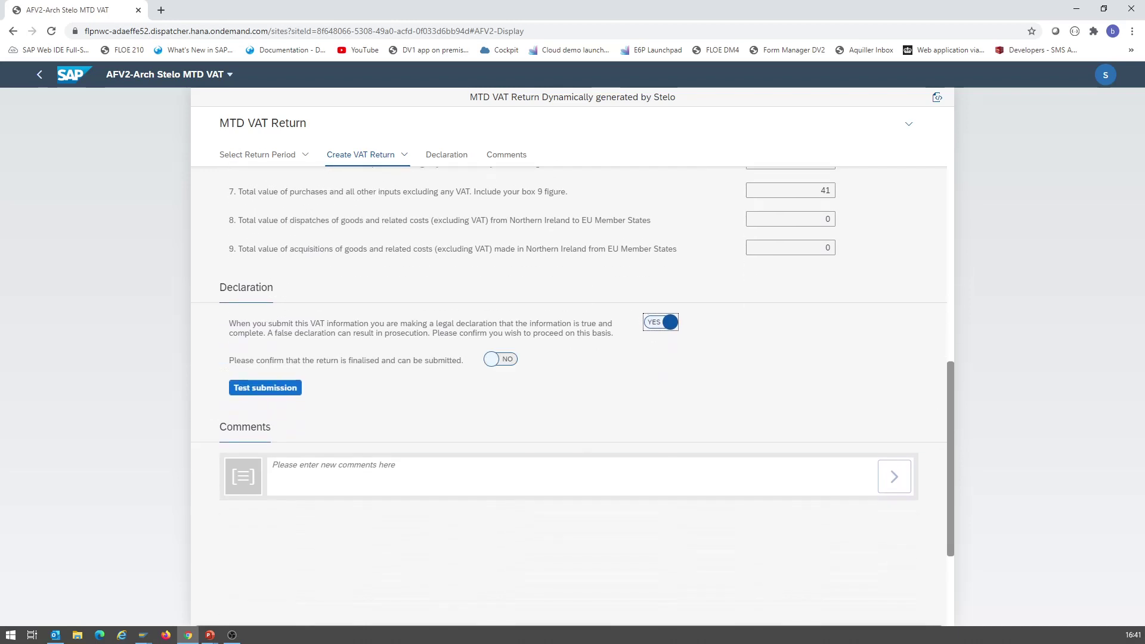
key("Tab")
key("space")
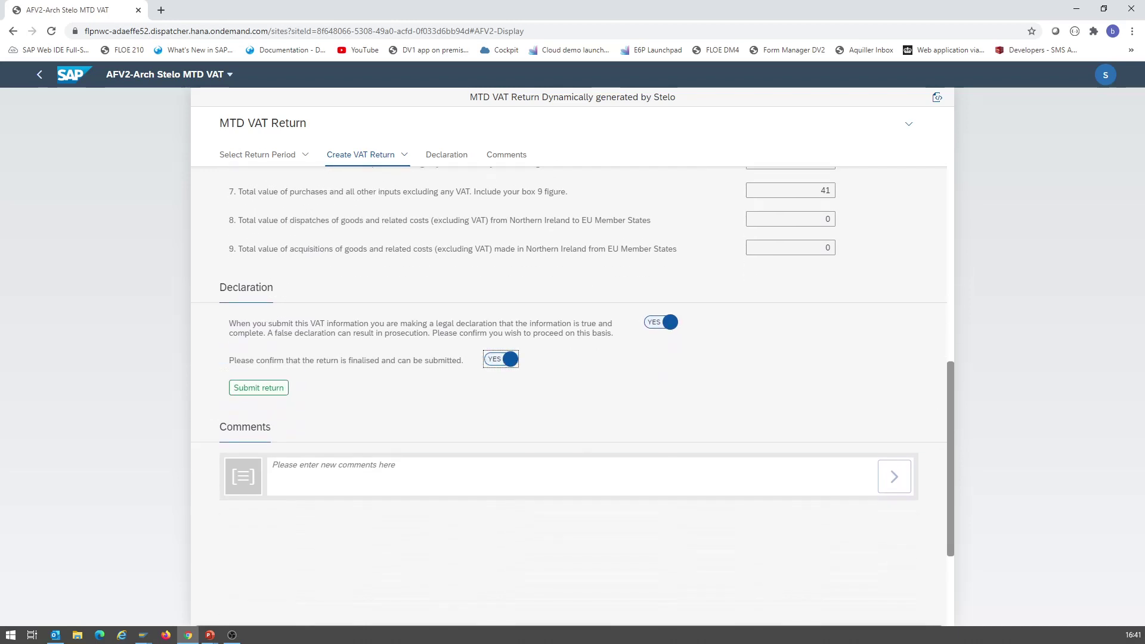
key("Tab")
key("space")
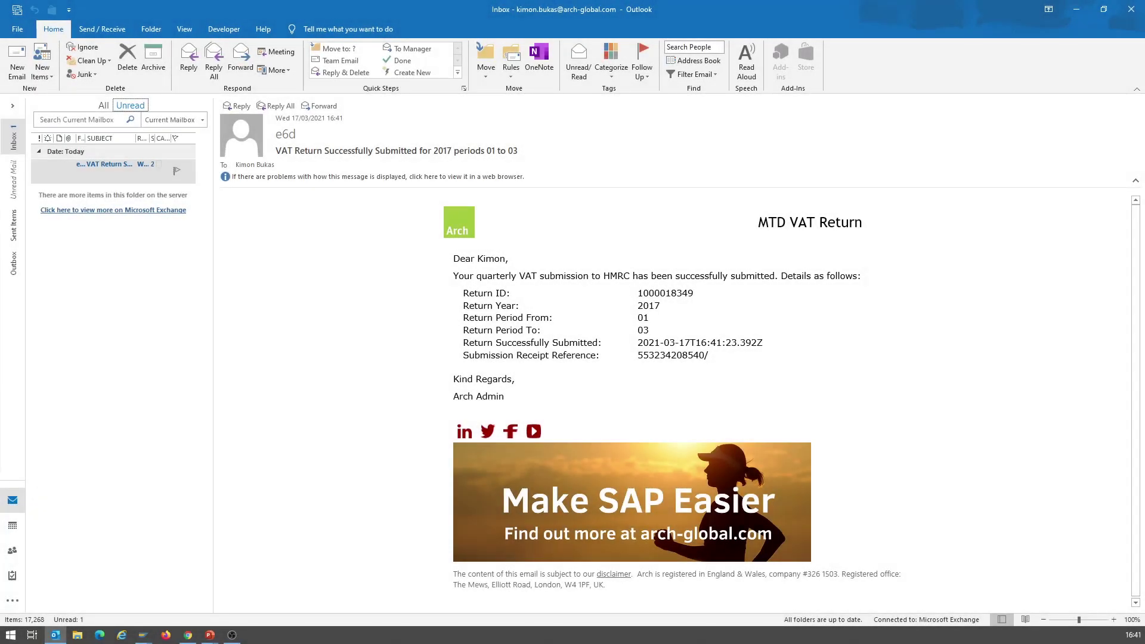
- Open the 'VAT Return Successfully Submitted' email from the Outlook Inbox
double_click(116, 166)
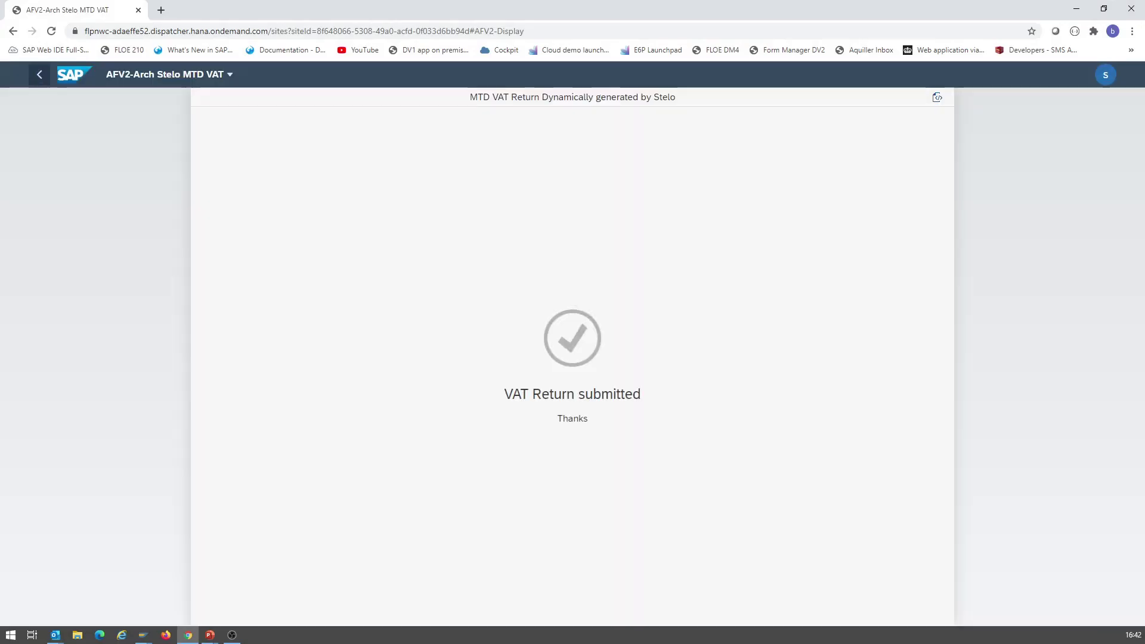
left_click(40, 75)
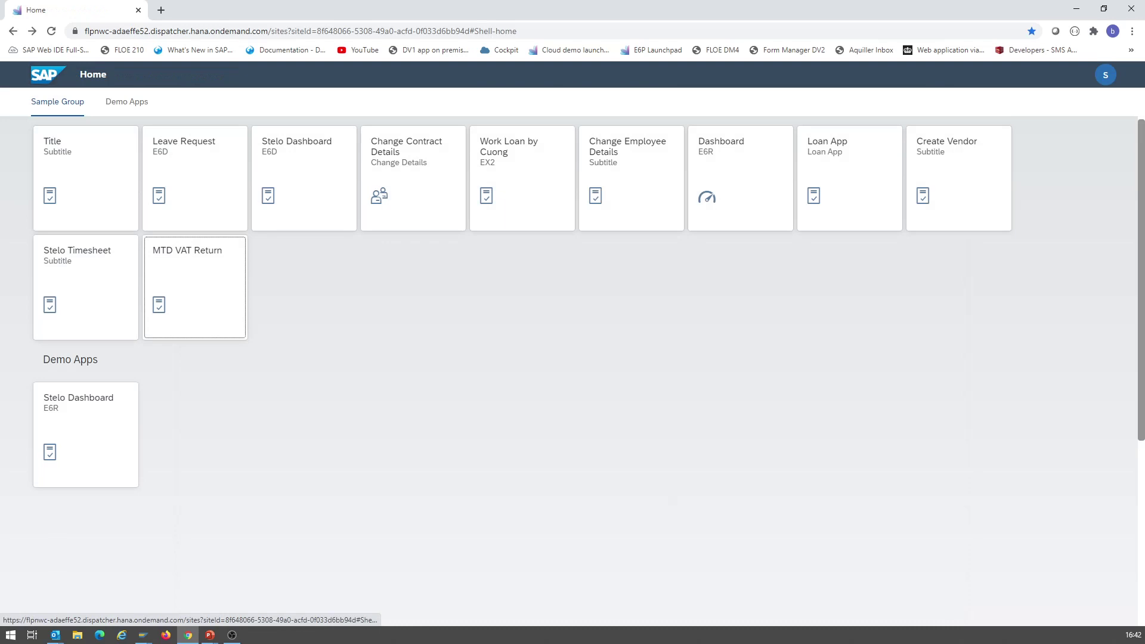
left_click(305, 179)
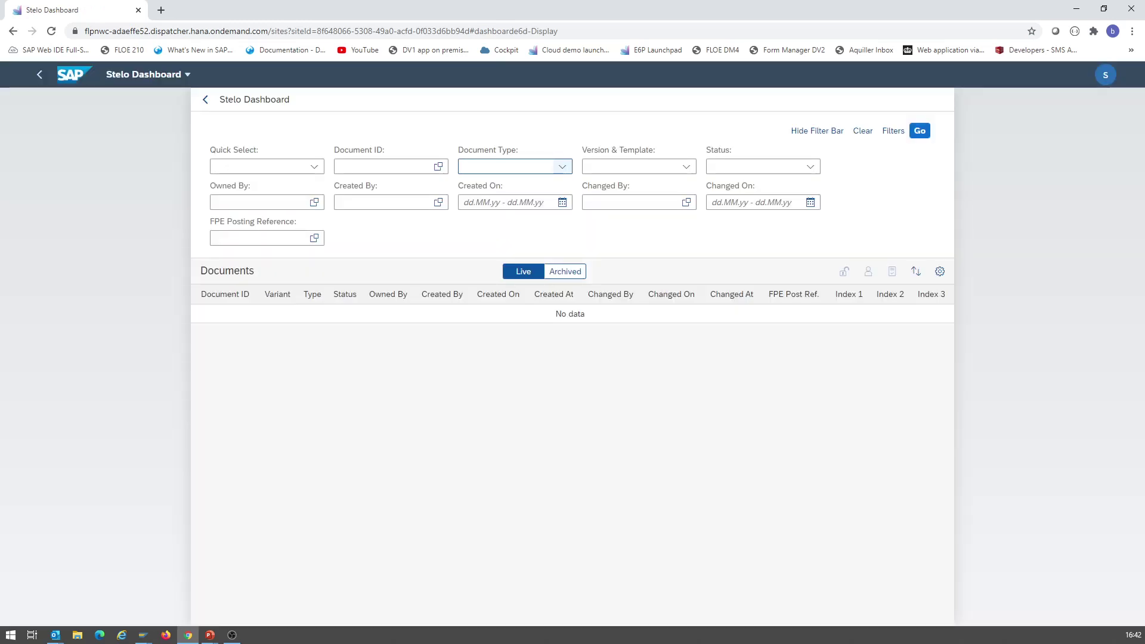
left_click(562, 166)
left_click(535, 279)
left_click(810, 166)
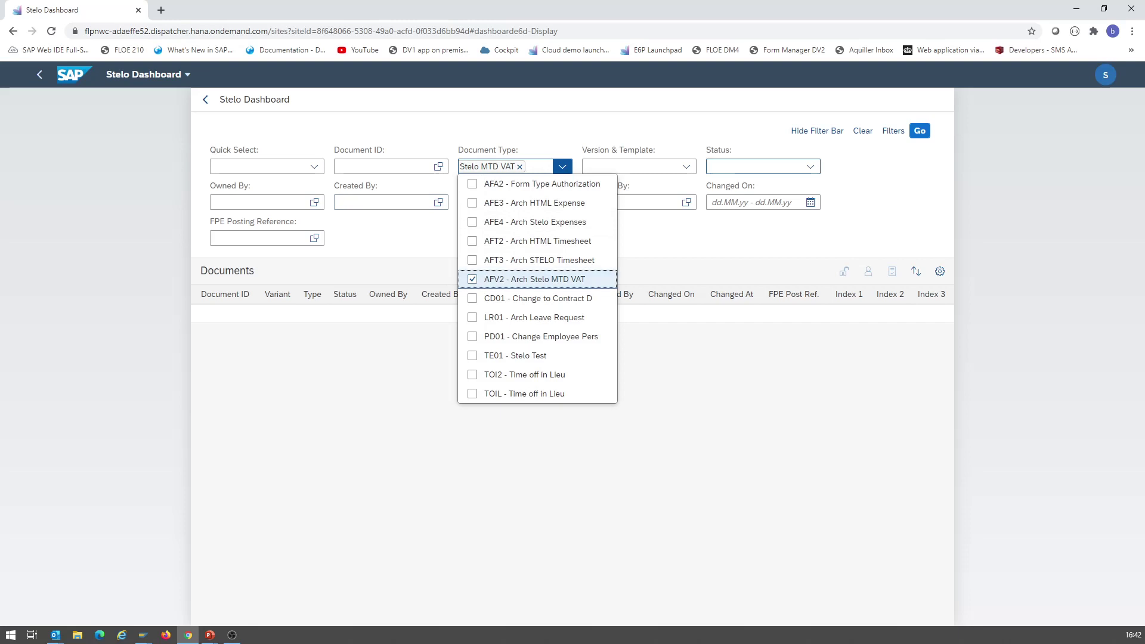
left_click(757, 394)
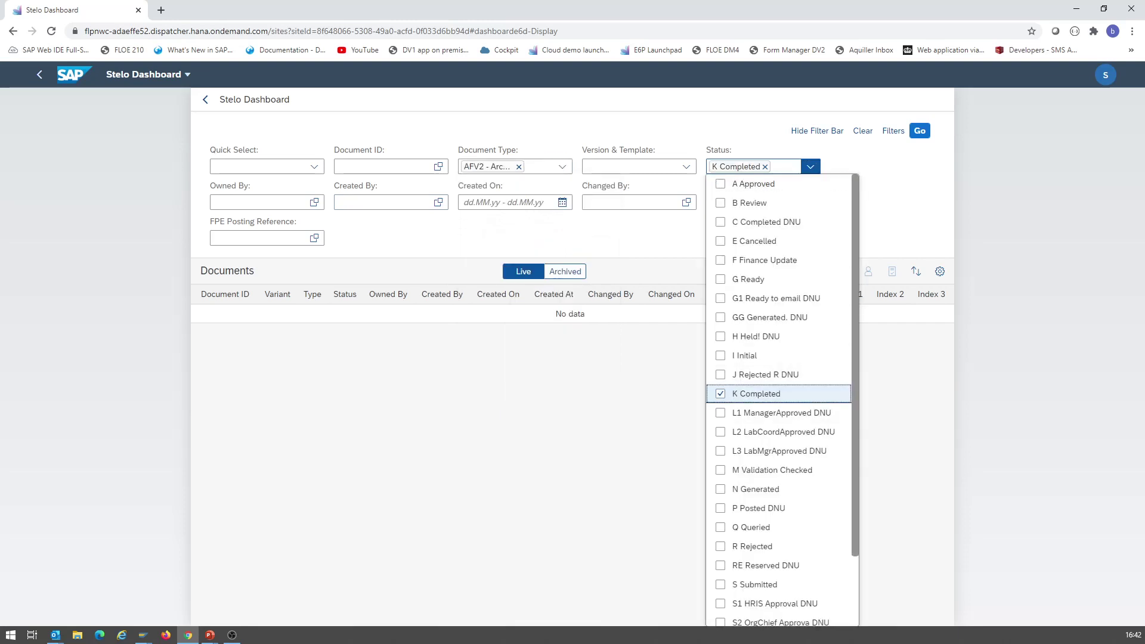
left_click(919, 131)
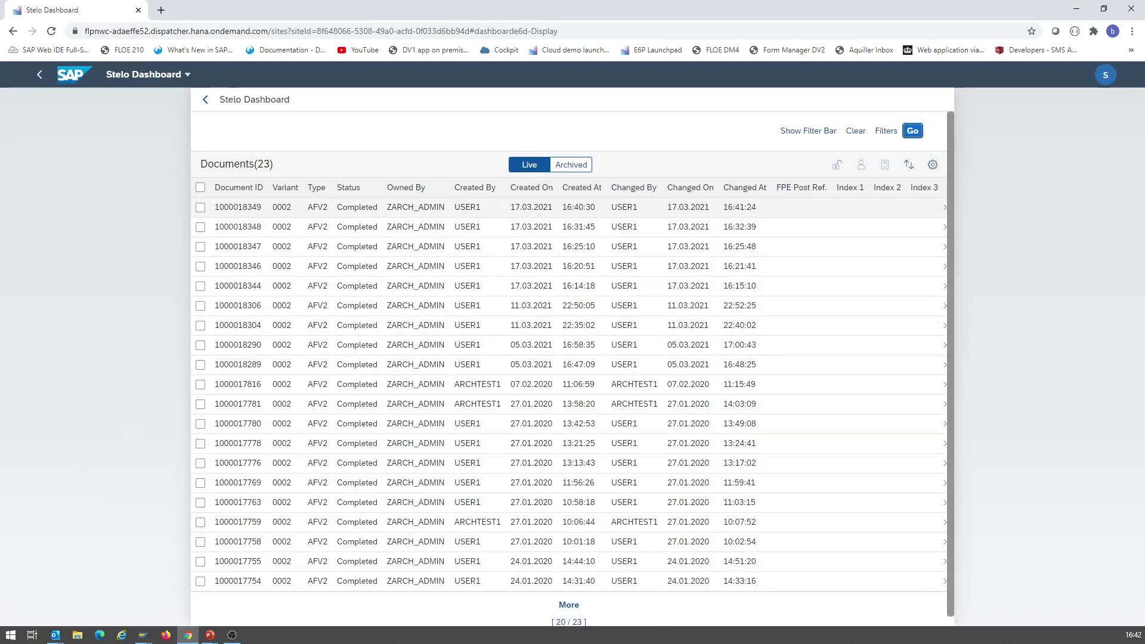
left_click(537, 207)
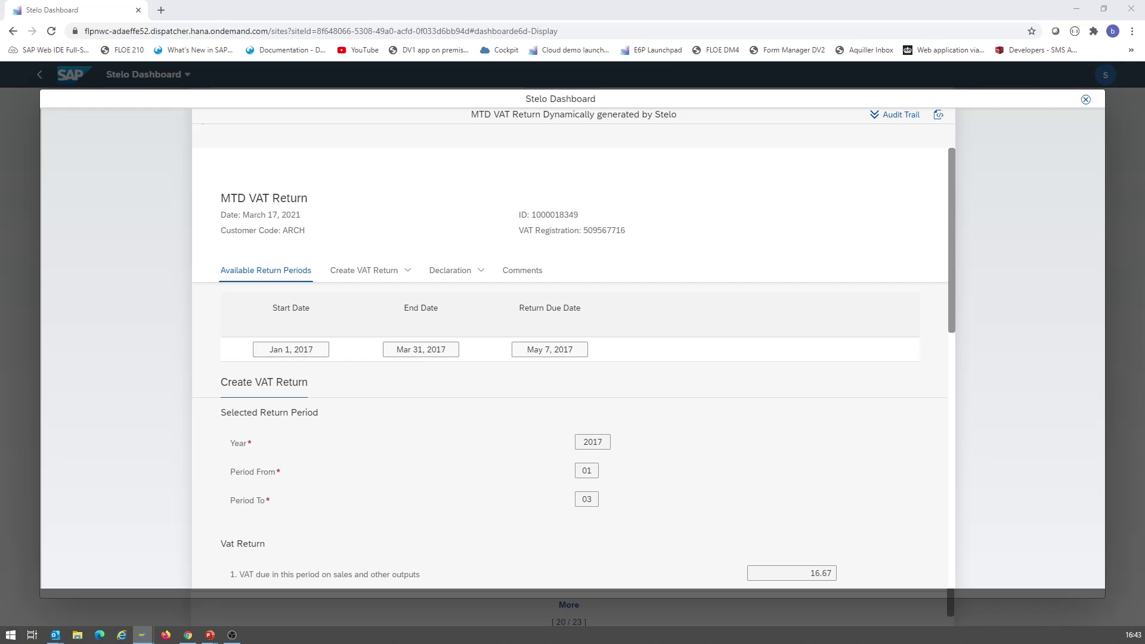
scroll(573, 359, "down", 3)
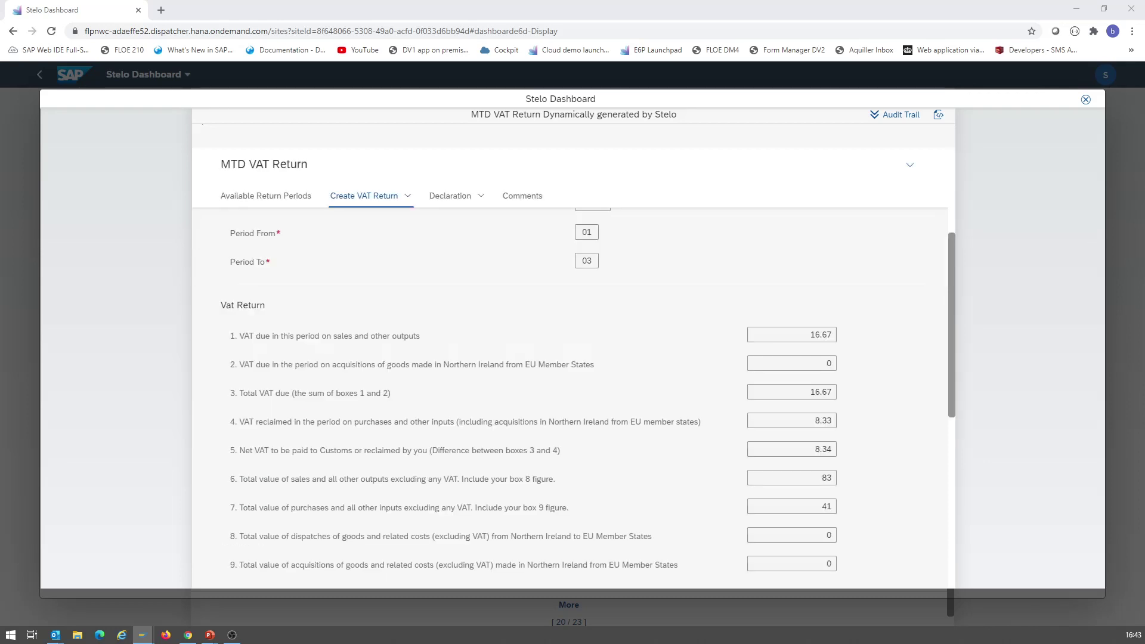
scroll(573, 403, "down", 2)
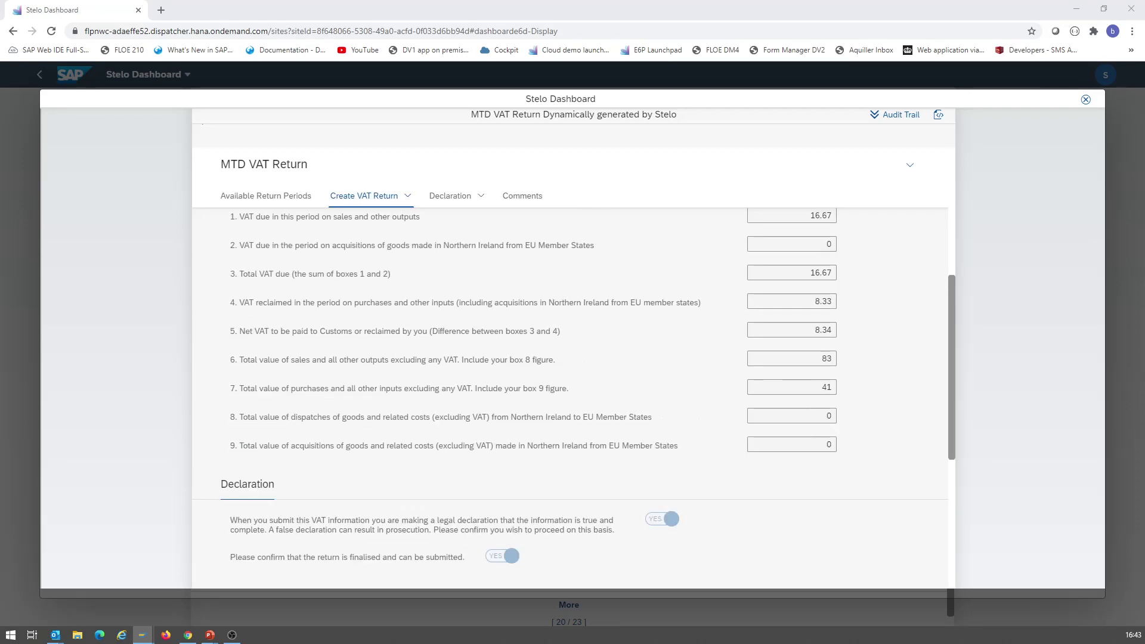
scroll(573, 403, "down", 1)
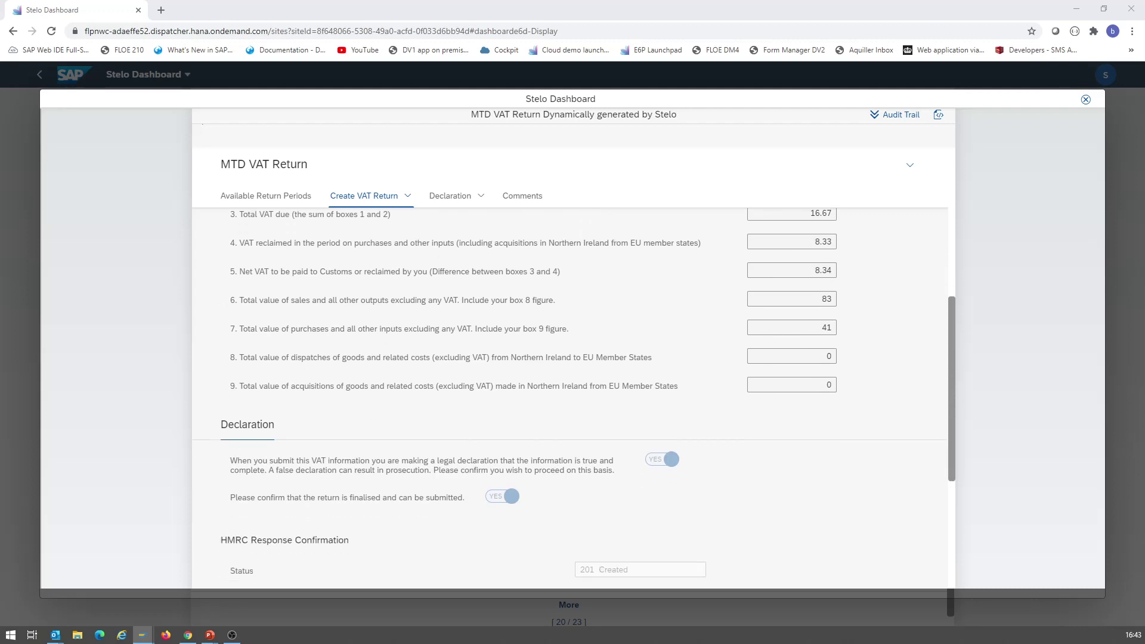
scroll(573, 399, "down", 3)
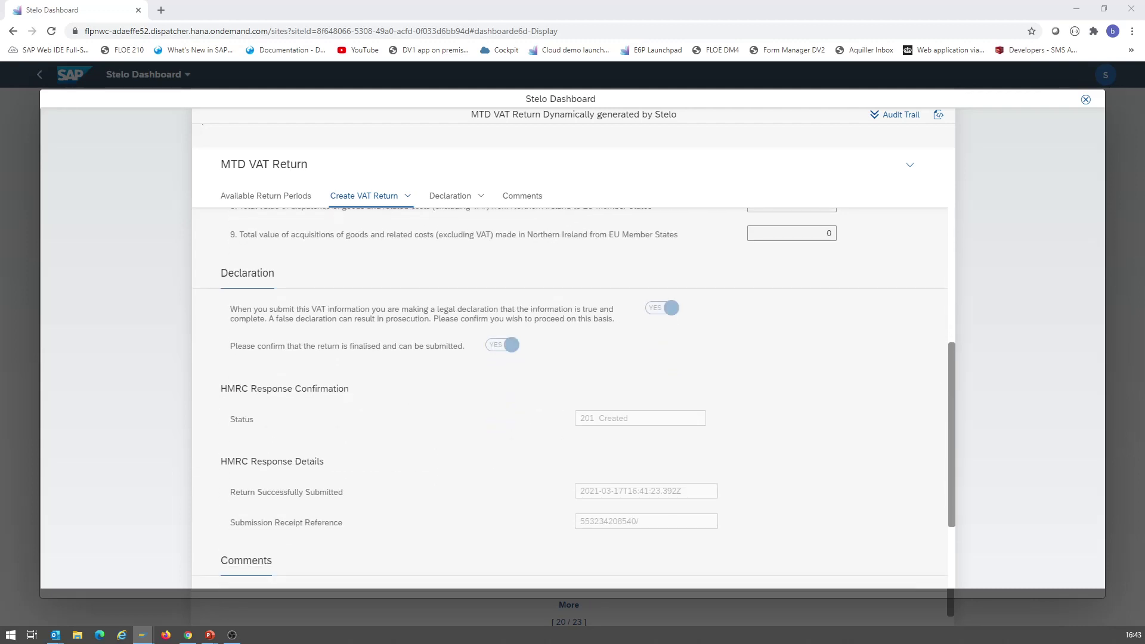